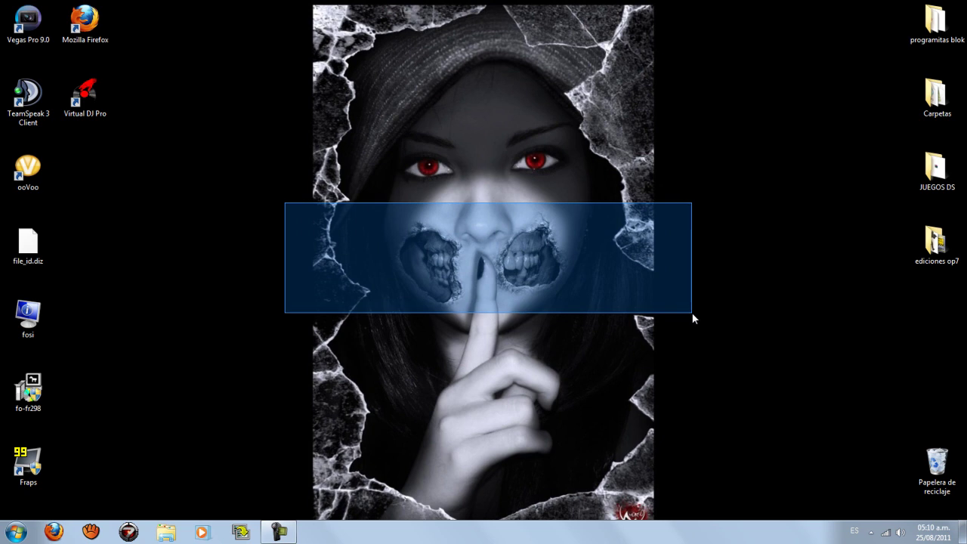
left_click_drag(691, 313, 303, 211)
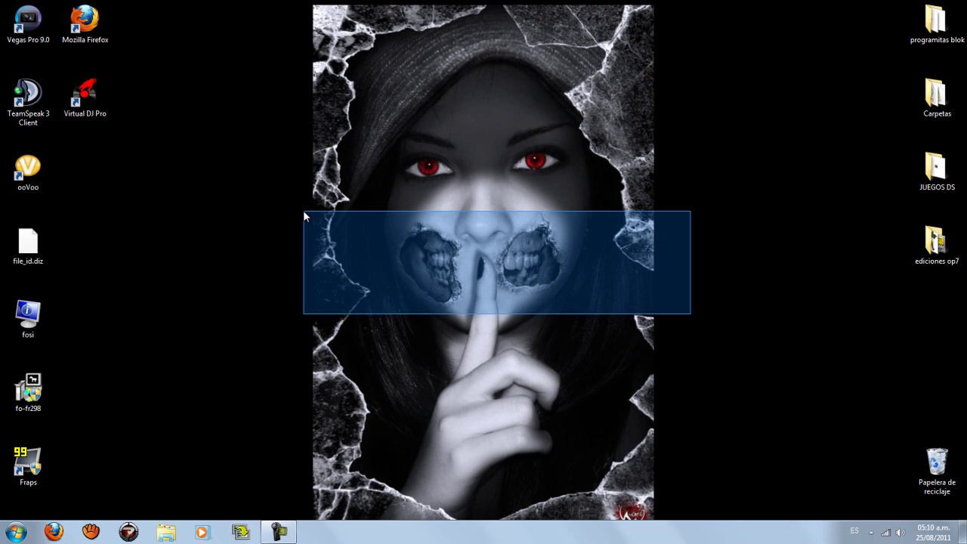
mouse_move(303, 210)
left_mouse_down()
mouse_move(270, 205)
mouse_move(412, 266)
mouse_move(624, 311)
mouse_move(683, 314)
mouse_move(244, 209)
mouse_move(296, 209)
left_mouse_up()
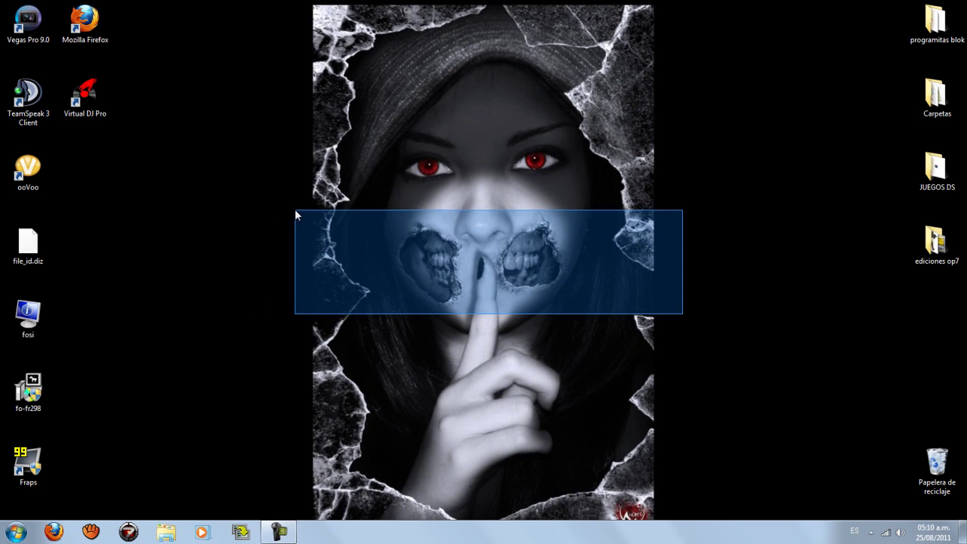
mouse_move(296, 210)
left_mouse_down()
mouse_move(270, 223)
mouse_move(288, 201)
left_mouse_up()
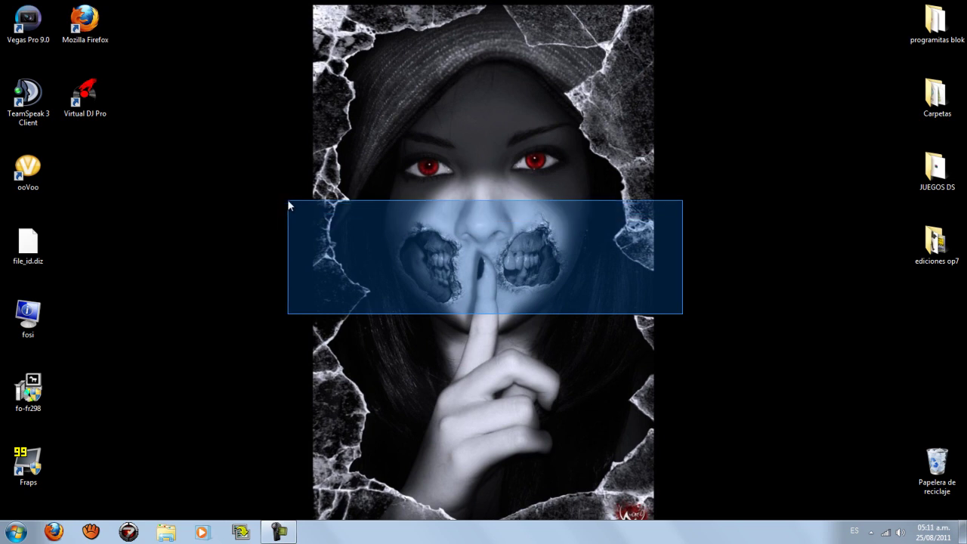
left_click_drag(288, 201, 706, 311)
left_click_drag(706, 311, 673, 322)
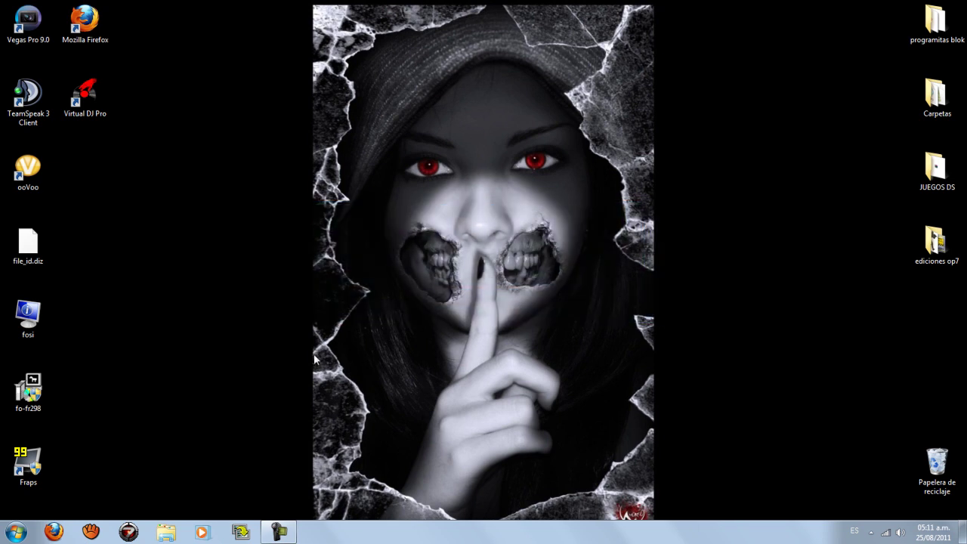
Step: Switch to Firefox and open the Megaupload download page for the Fraps v2.9.8 archive from the browsing history
left_click(54, 532)
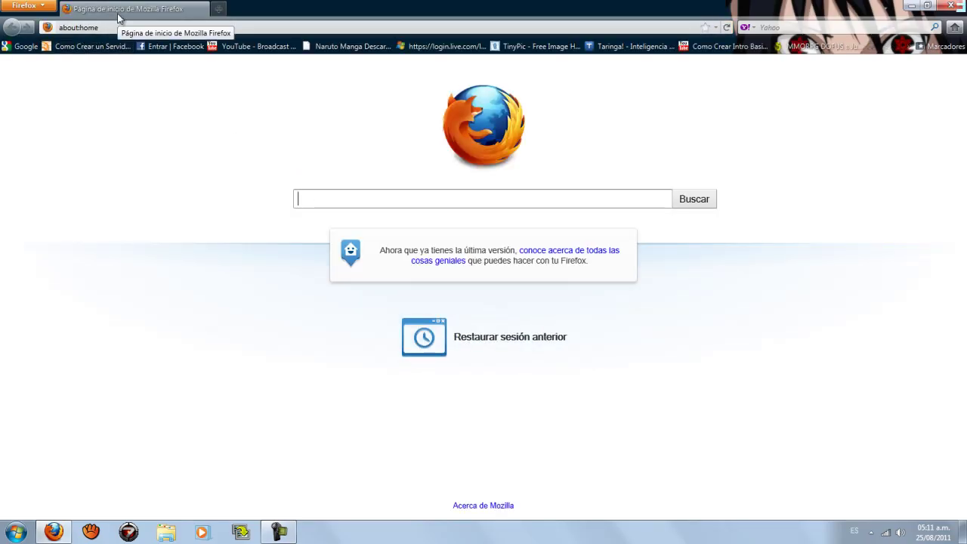
key("alt")
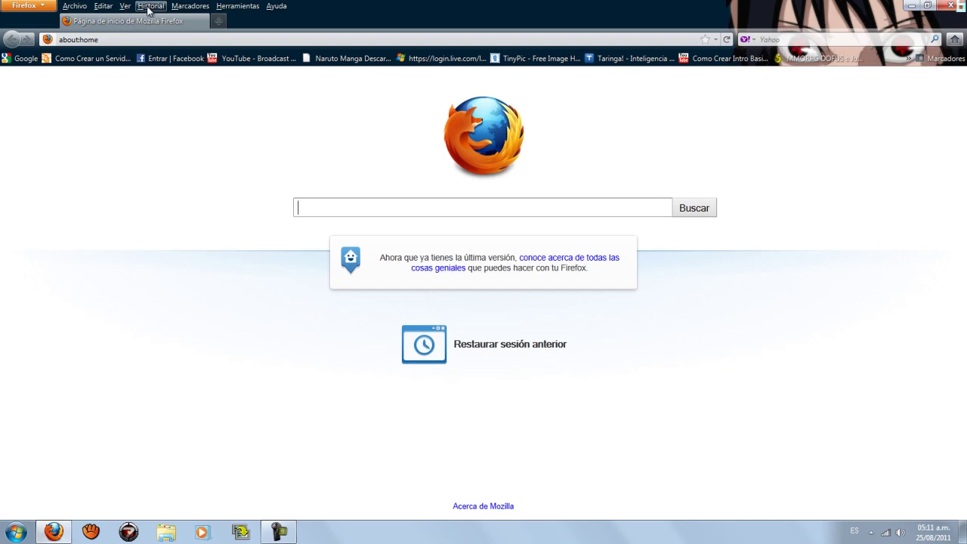
left_click(151, 7)
left_click(193, 123)
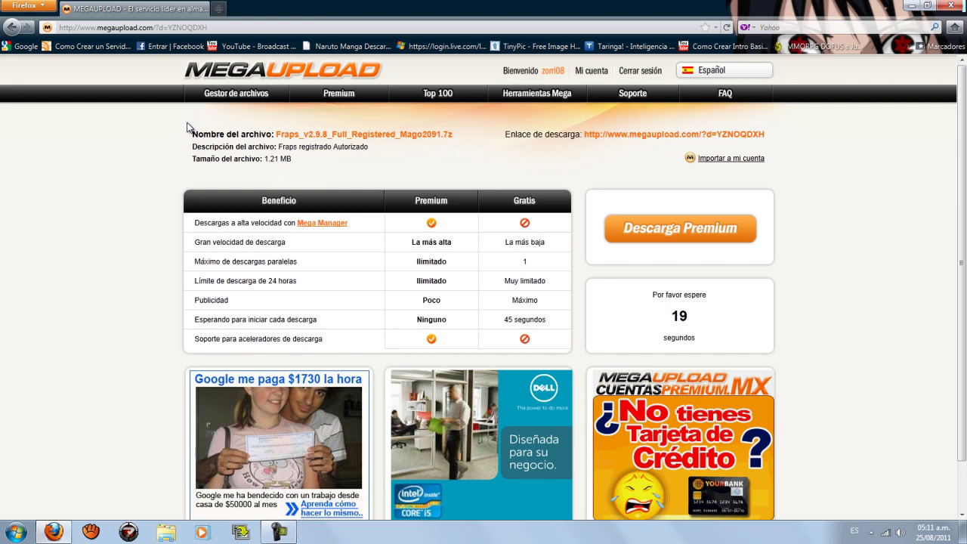
Step: Check the Fraps archive's file name, size and normal download option on the page, and close the browser
left_click_drag(279, 140, 448, 136)
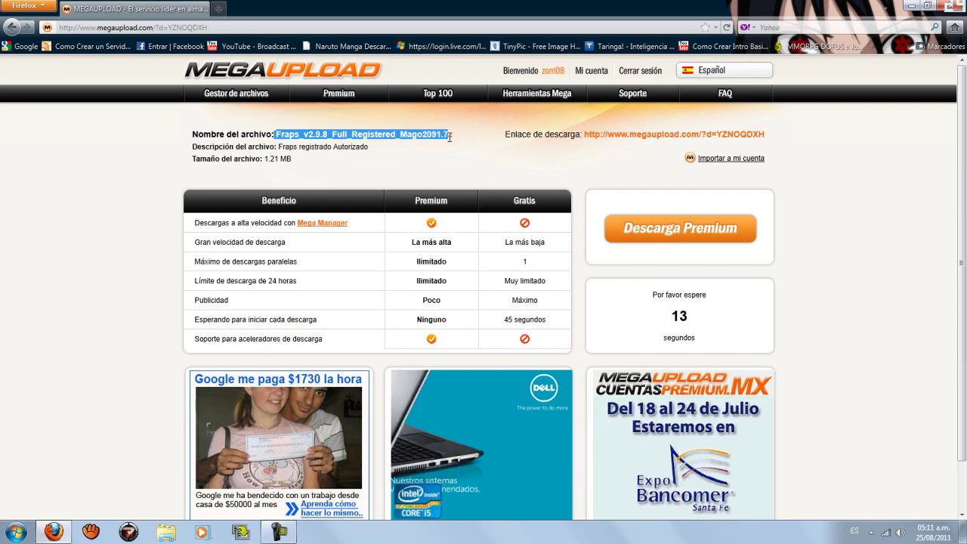
left_click_drag(193, 135, 448, 138)
left_click_drag(265, 159, 288, 159)
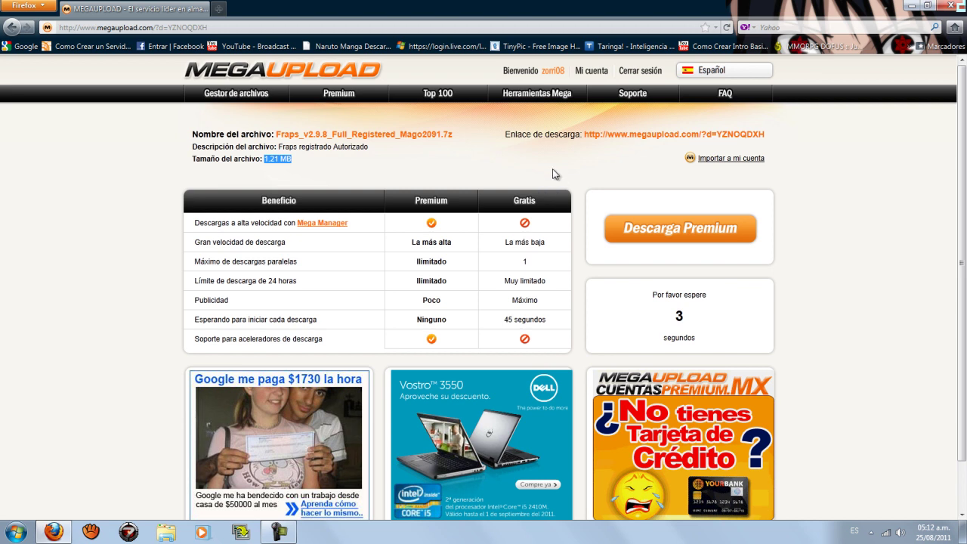
left_click(661, 319)
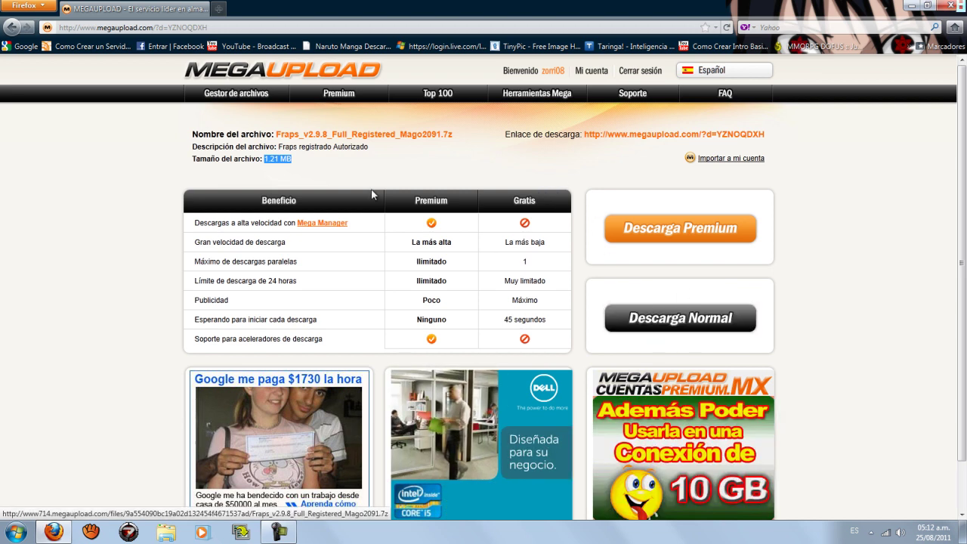
left_click(950, 6)
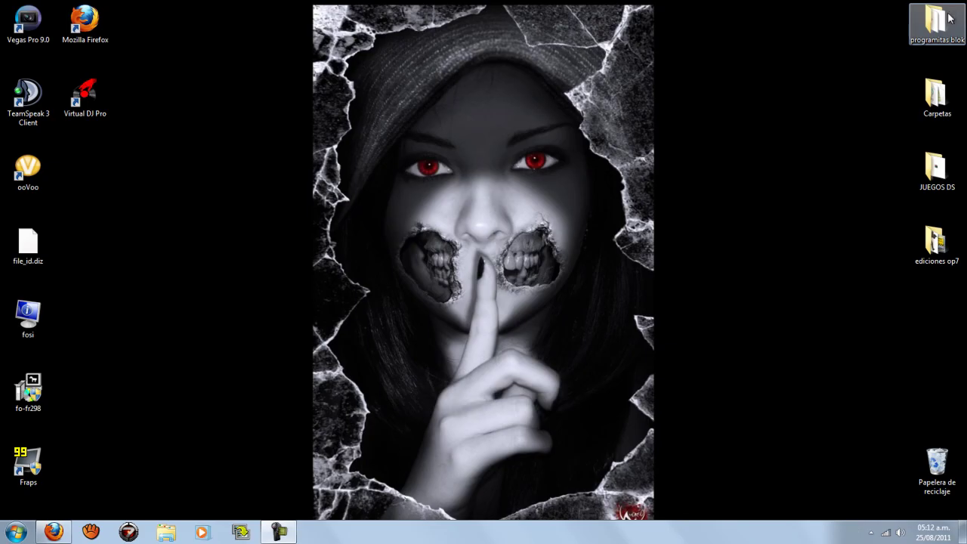
Step: Move the fo-fr298 installer onto the desktop wallpaper's upper middle and the fosi and file_id.diz files into the second icon column
left_click(871, 532)
left_click_drag(436, 267, 228, 337)
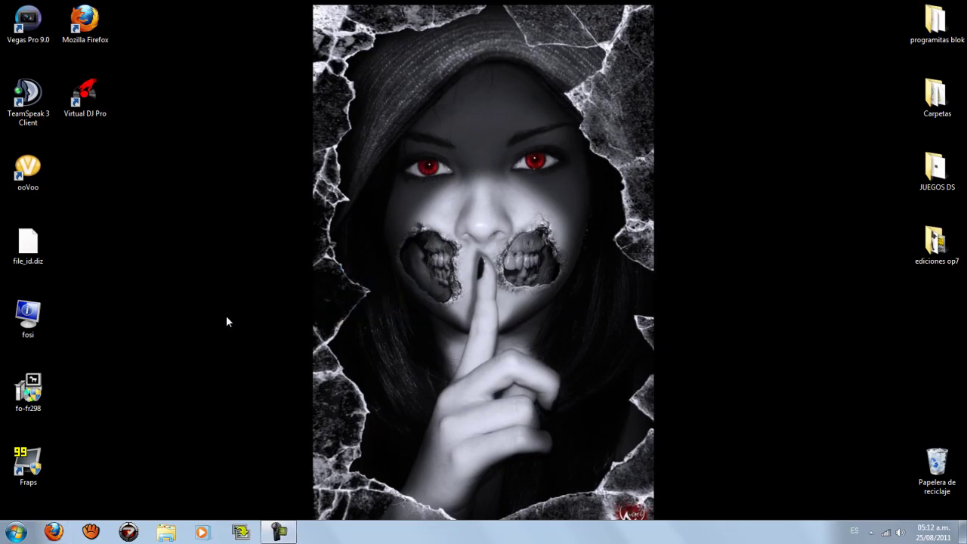
left_click_drag(31, 398, 490, 94)
left_click_drag(28, 317, 83, 175)
left_click_drag(28, 243, 90, 247)
left_click(326, 258)
left_click_drag(459, 210, 733, 297)
left_click_drag(733, 297, 487, 100)
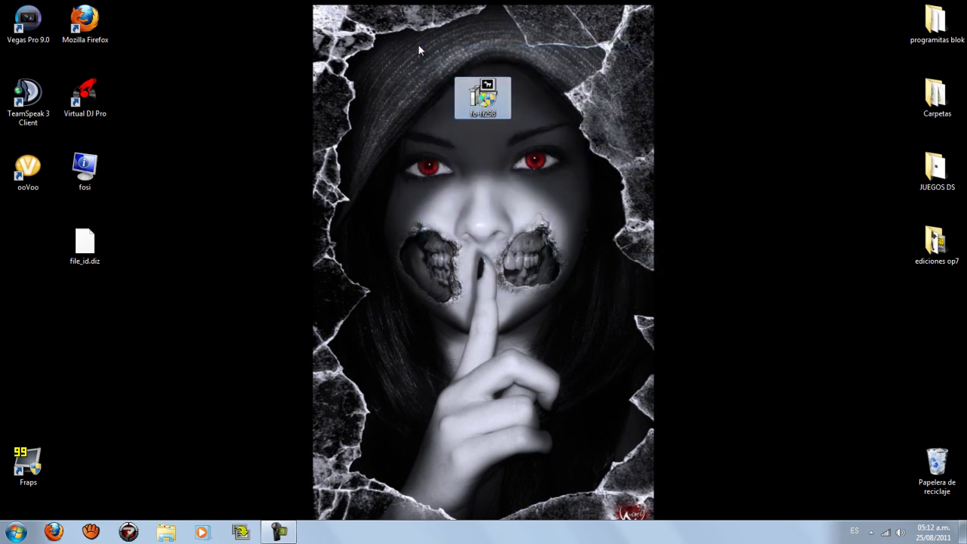
Step: Run the fo-fr298 installer and allow it to make changes to the computer
double_click(480, 99)
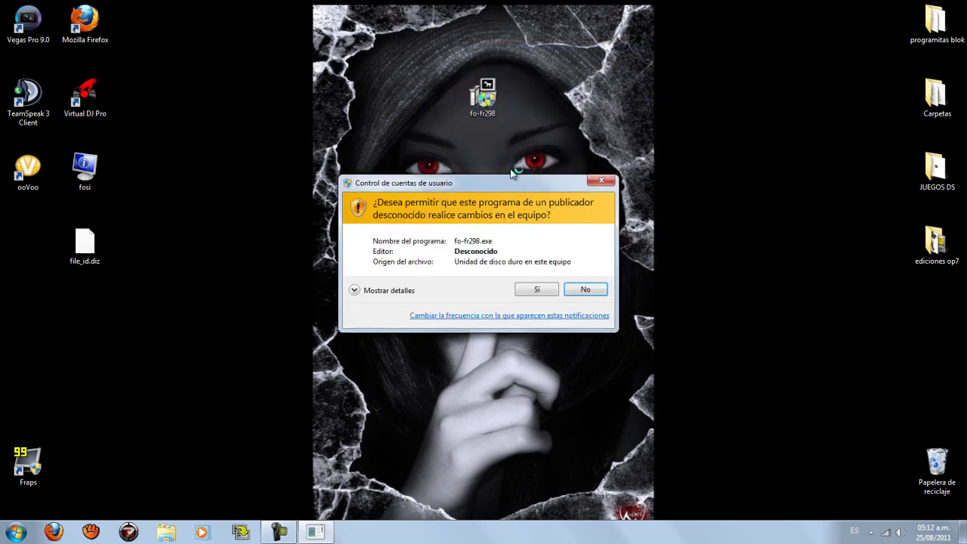
left_click_drag(514, 183, 590, 122)
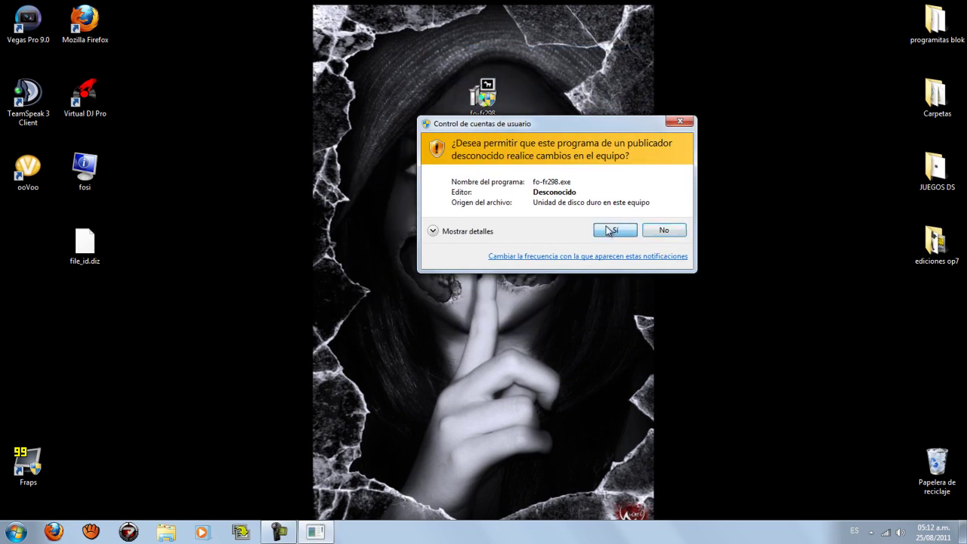
left_click(610, 229)
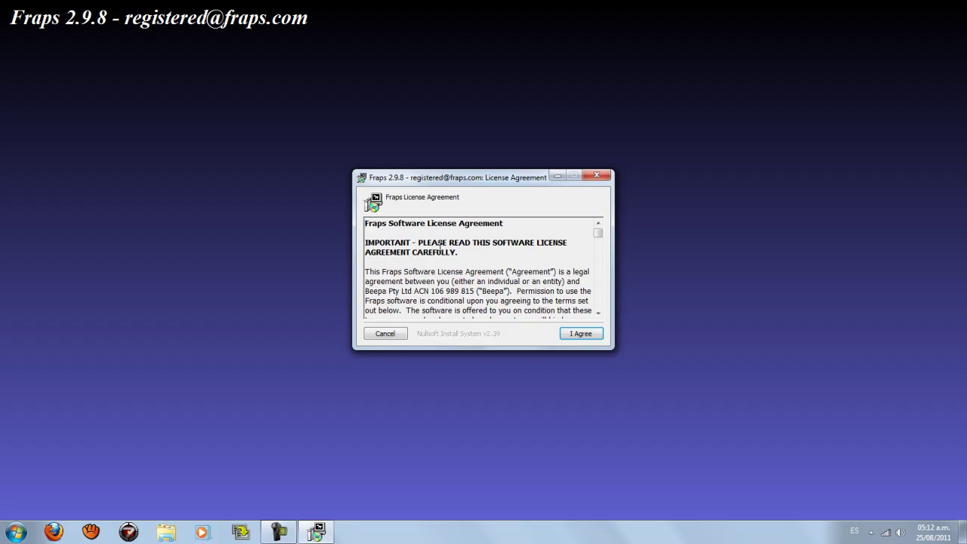
left_click_drag(481, 183, 483, 196)
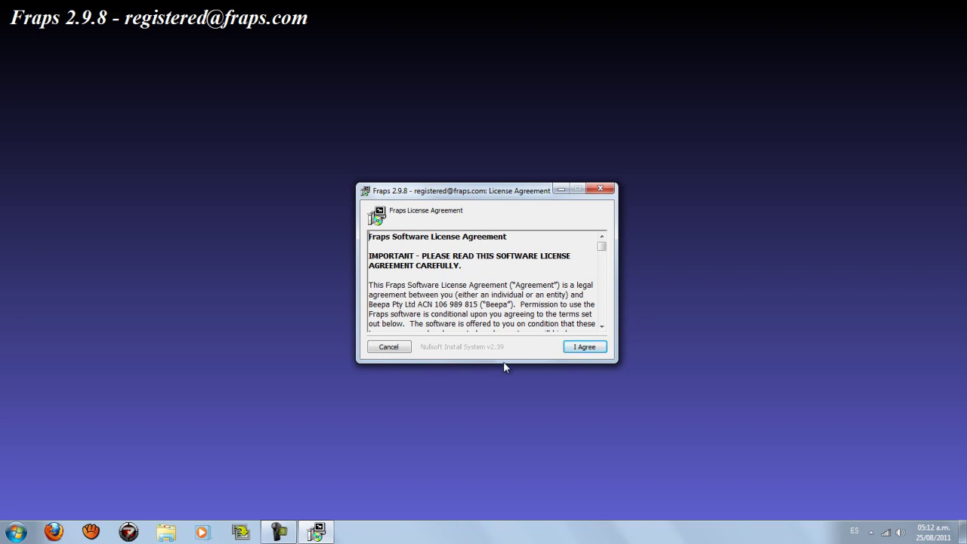
Step: Accept the licence agreement, install Fraps 2.9.8 with the Start Menu folder Fraps, and close the installer
left_click(568, 350)
left_click(584, 350)
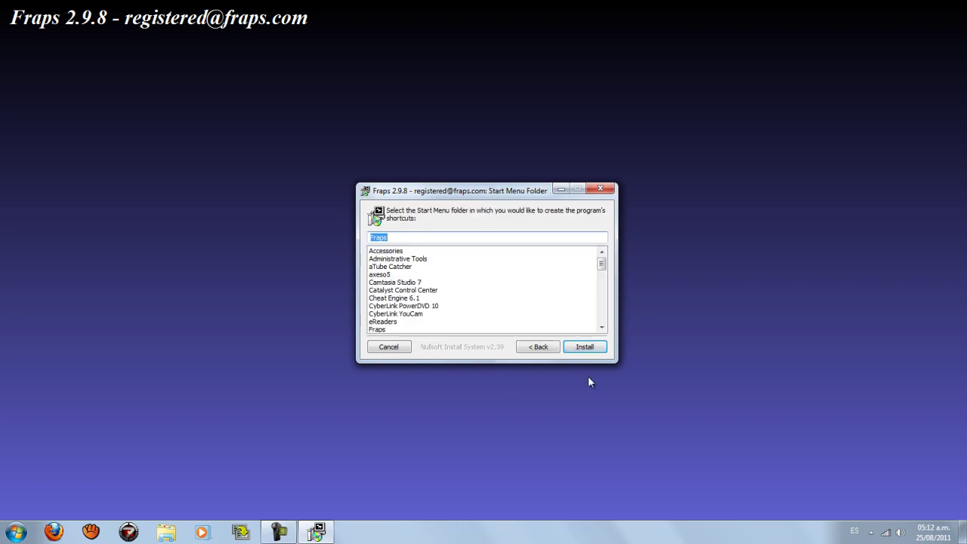
left_click(584, 349)
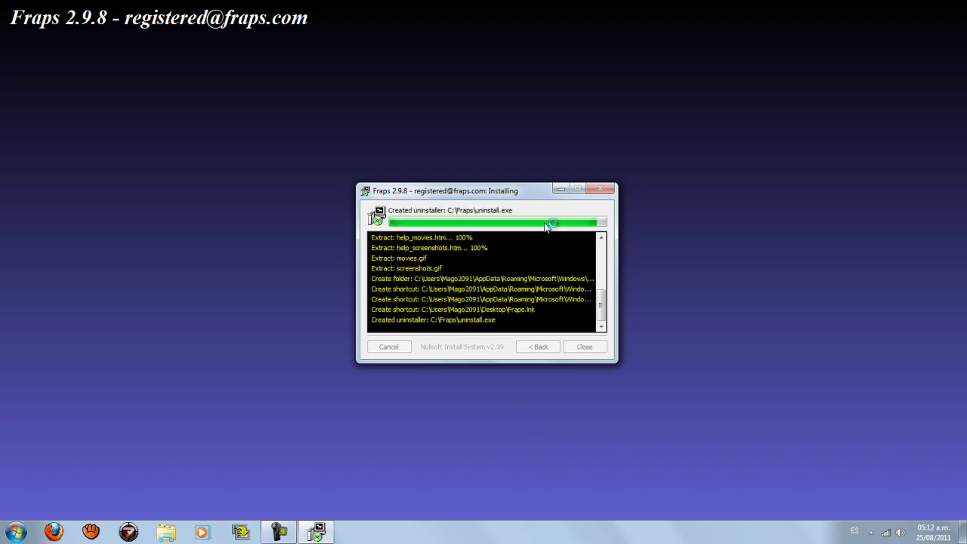
left_click(586, 348)
left_click_drag(461, 102, 378, 352)
left_click(573, 316)
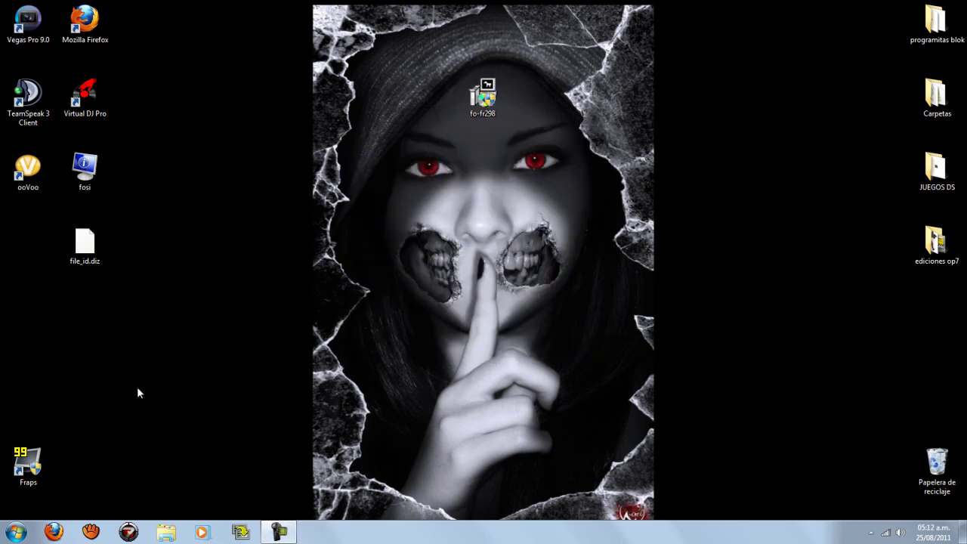
Step: Move the Fraps shortcut beside the fo-fr298 installer and launch Fraps, allowing it to make changes
left_click_drag(28, 463, 382, 239)
left_click_drag(414, 188, 368, 97)
left_click_drag(422, 287, 311, 30)
left_click_drag(313, 18, 422, 292)
double_click(379, 91)
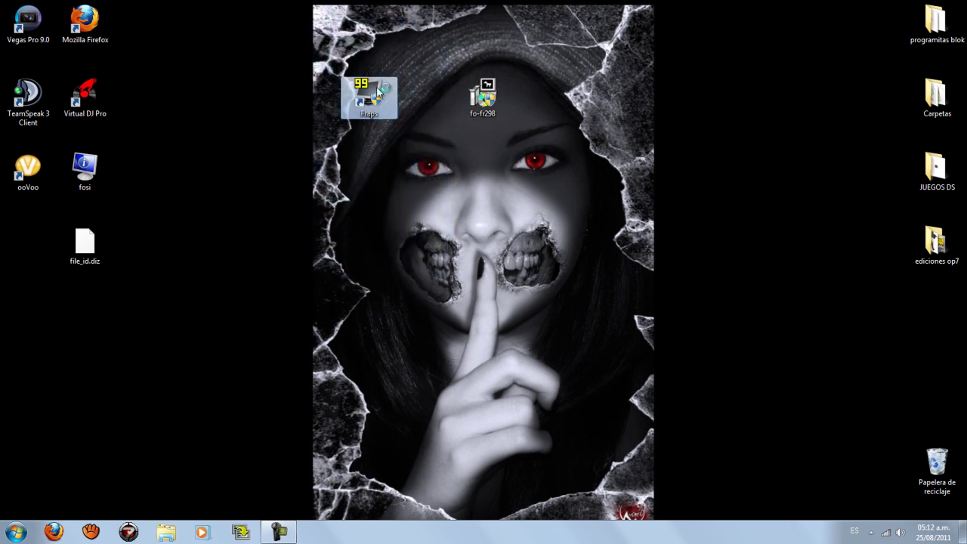
left_click(527, 290)
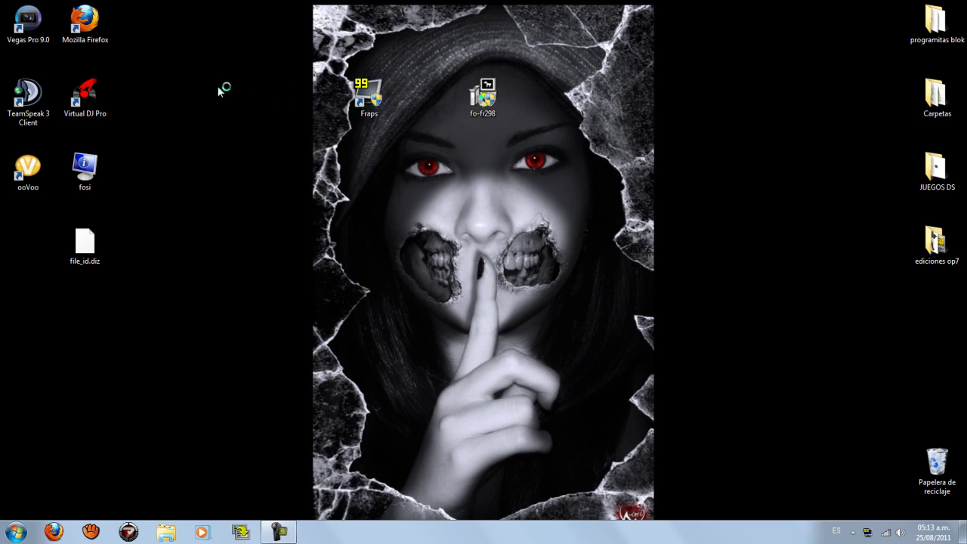
Step: Move the Fraps shortcut off the wallpaper image towards Virtual DJ Pro and reposition the Fraps window
left_click_drag(372, 94, 254, 92)
left_click_drag(218, 124, 380, 251)
left_click_drag(490, 217, 430, 224)
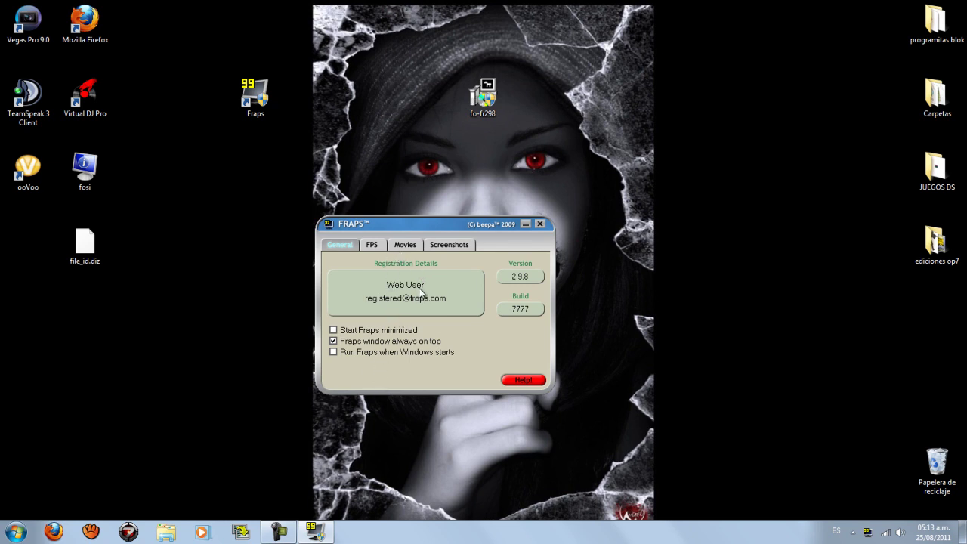
Step: Set the video capture hotkey to F8 in the Fraps movie settings
left_click(402, 247)
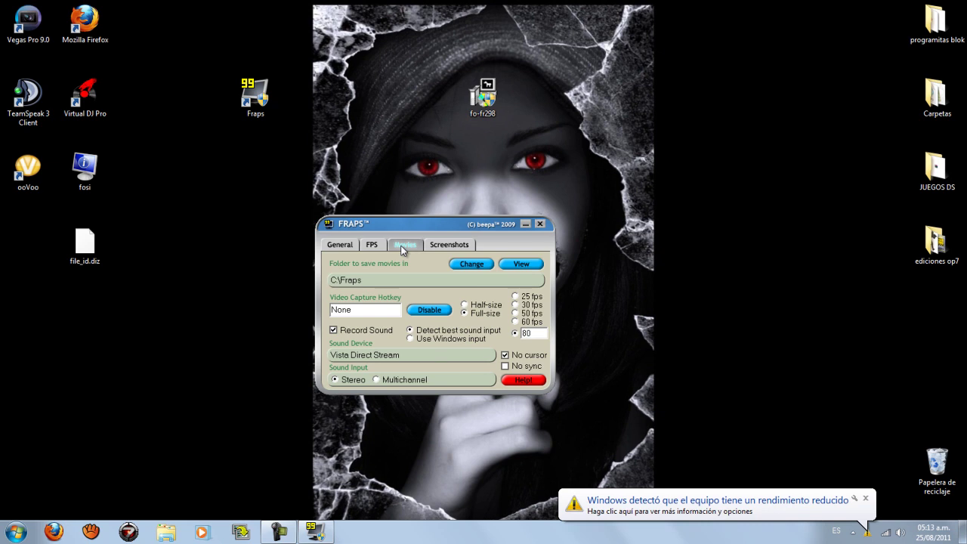
left_click_drag(423, 225, 426, 211)
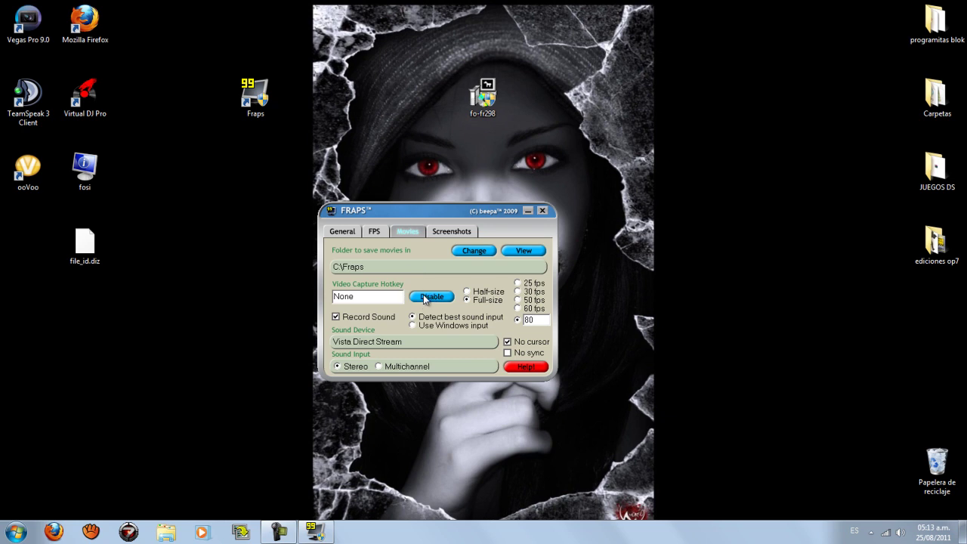
left_click(391, 298)
key("F8")
left_click(404, 280)
Step: Set the screen capture hotkey to F8 in the Fraps screenshot settings
left_click(444, 232)
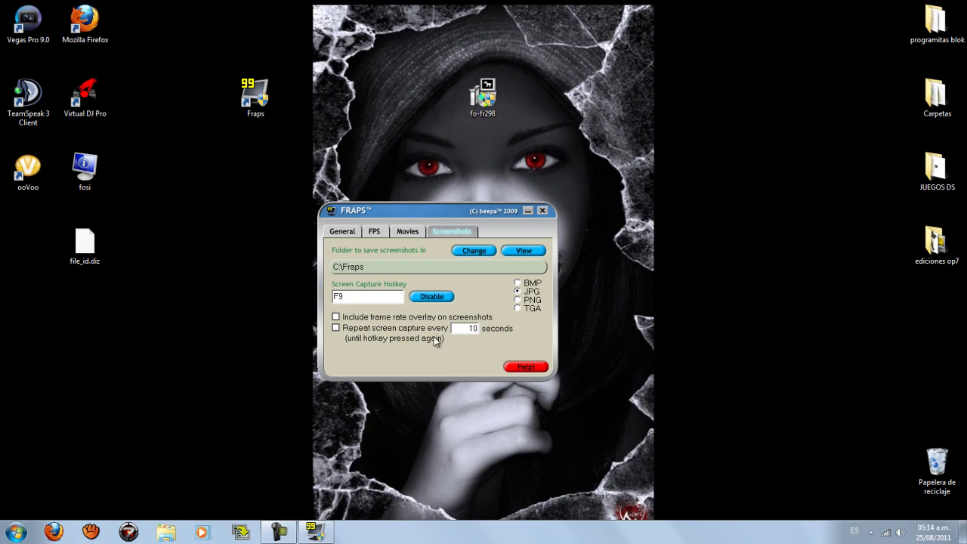
left_click(376, 299)
key("F8")
left_click_drag(433, 210, 477, 222)
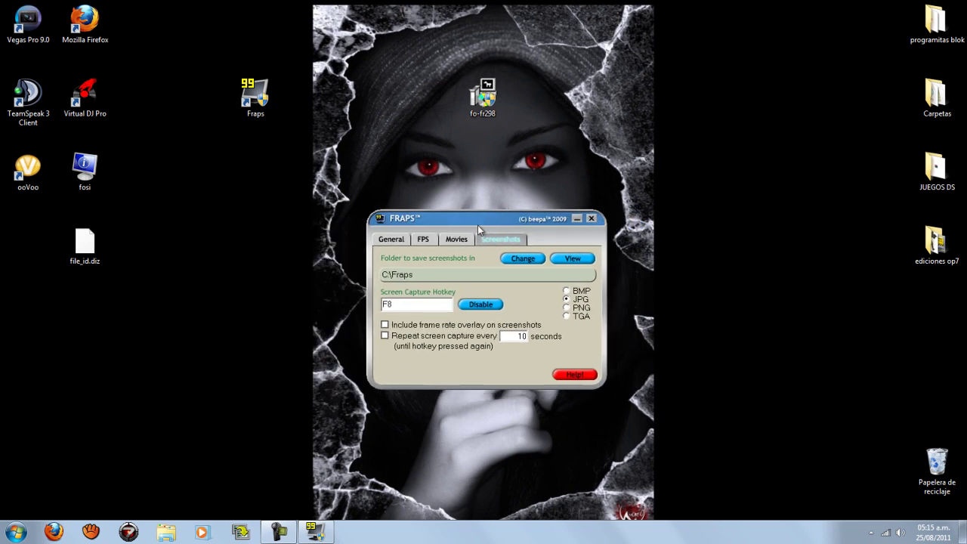
Step: Try the different overlay corners in the FPS settings and set the overlay to the lower-right corner
left_click(446, 240)
left_click(422, 240)
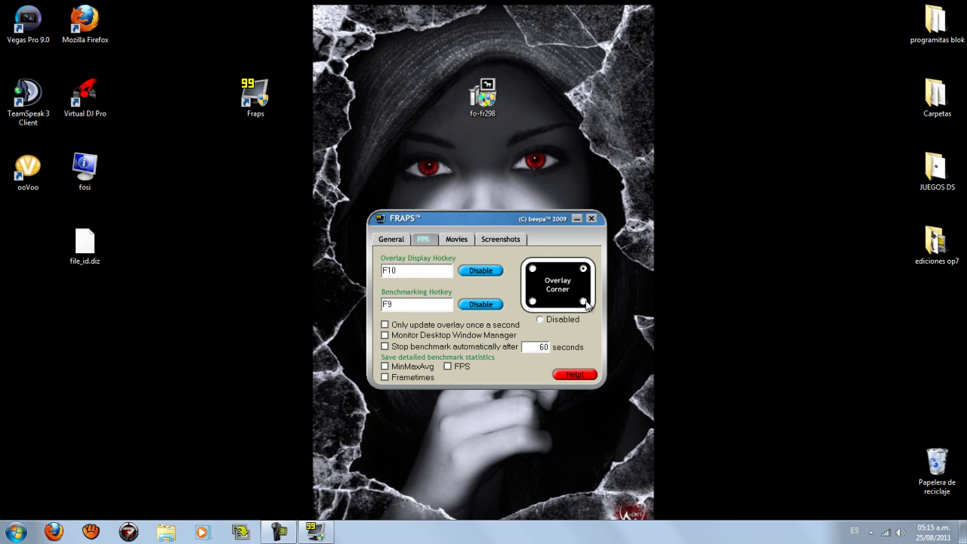
left_click(533, 301)
left_click(533, 269)
left_click(583, 301)
left_click(533, 270)
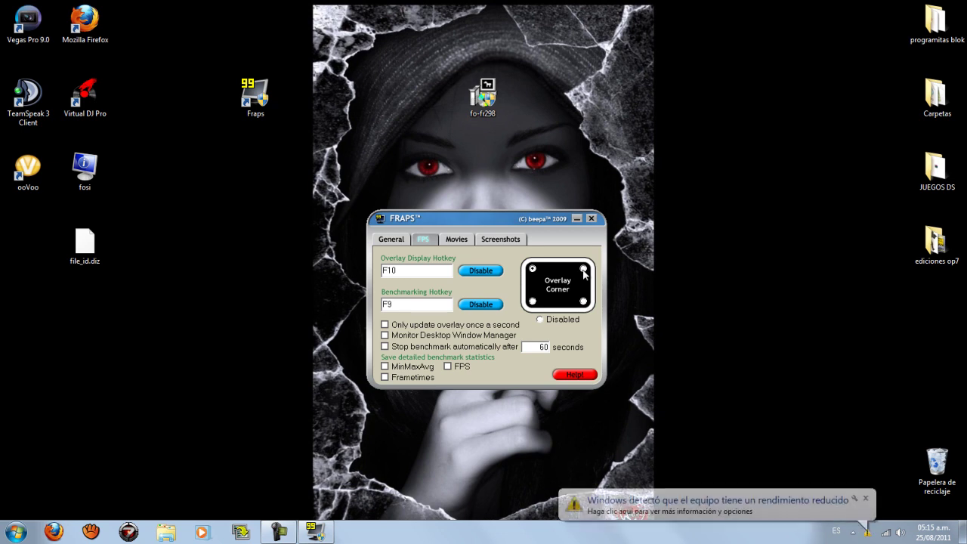
left_click(866, 498)
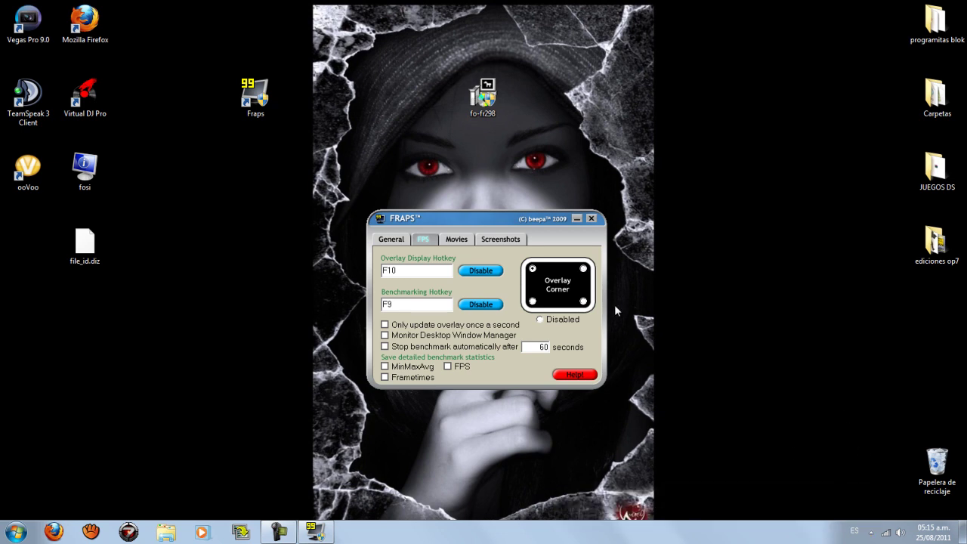
left_click(584, 269)
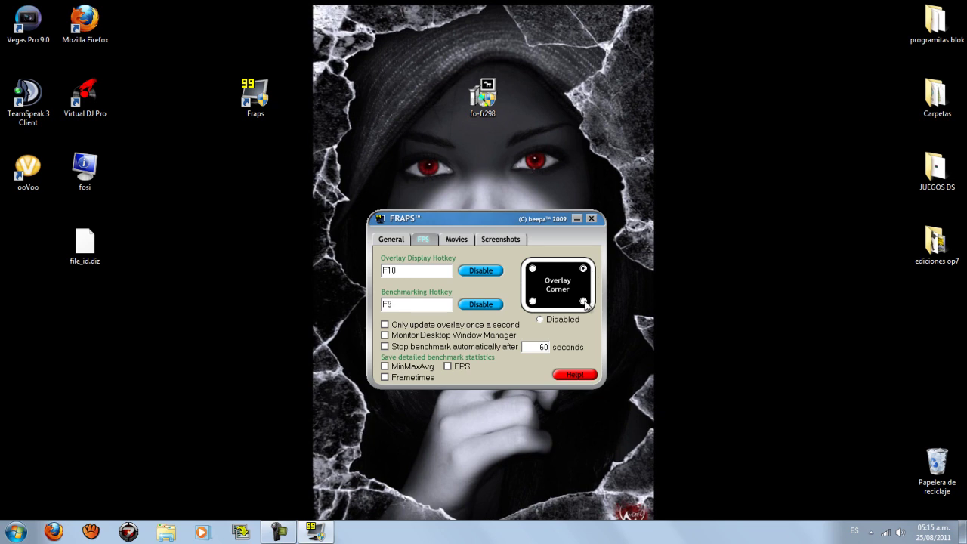
left_click(532, 302)
left_click(532, 269)
left_click(584, 302)
Step: Review the general Fraps settings and minimize the Fraps window
left_click(398, 242)
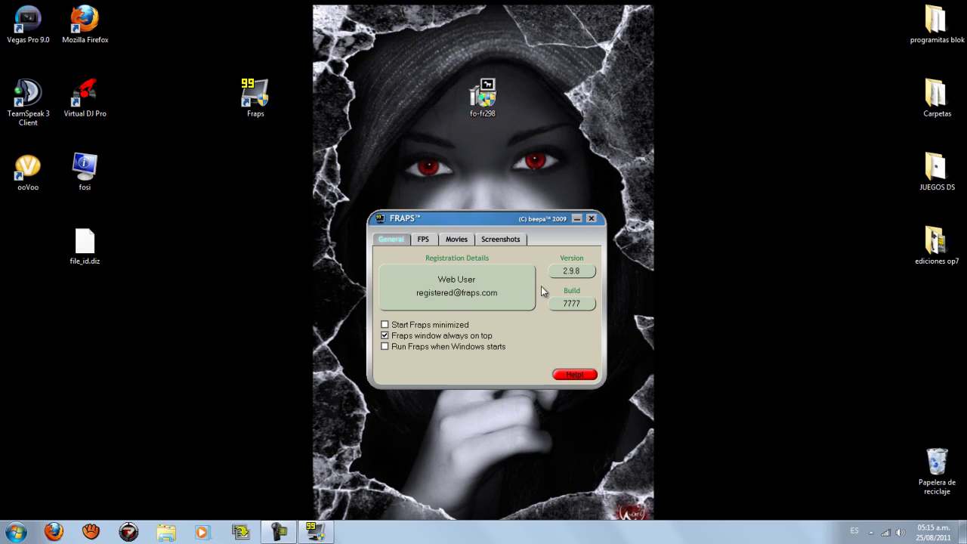
left_click(577, 219)
left_click_drag(321, 195, 696, 317)
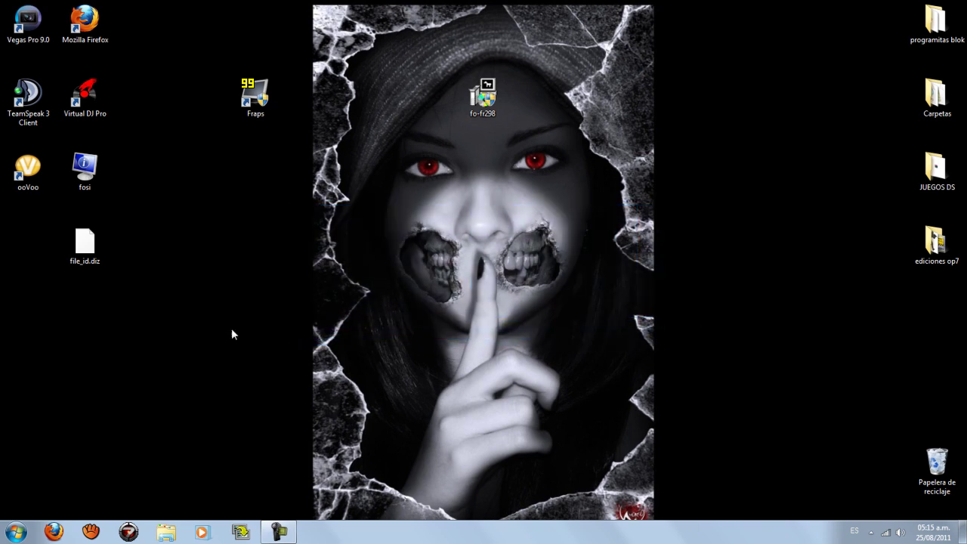
Step: Move the fosi and file_id.diz icons below ooVoo and place the Fraps shortcut under the fo-fr298 installer
left_click_drag(110, 379, 83, 151)
left_click_drag(83, 168, 31, 248)
left_click_drag(186, 228, 396, 331)
left_click_drag(255, 94, 491, 179)
Step: Select the fo-fr298 and Fraps icons together and move them below the Virtual DJ Pro shortcut
left_click_drag(381, 34, 729, 431)
left_click(734, 484)
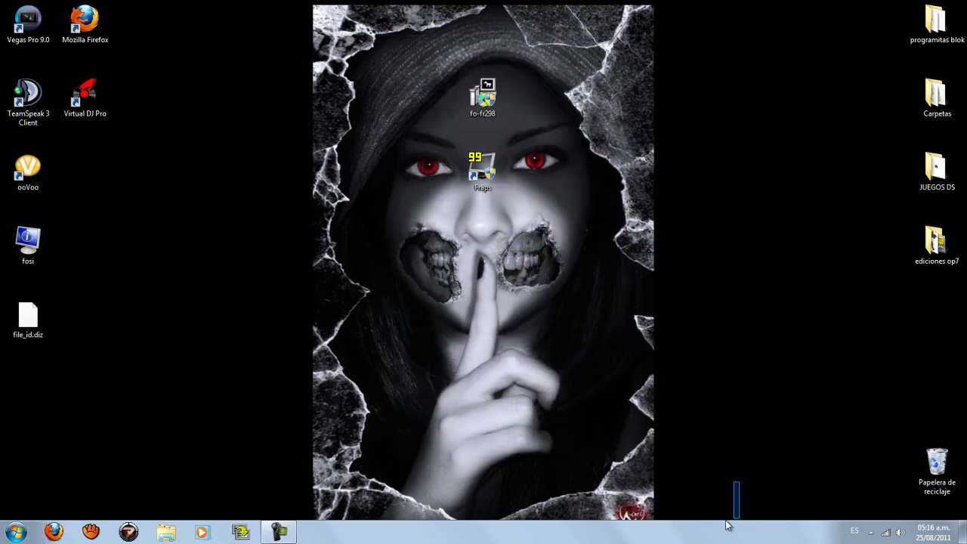
left_click_drag(656, 519, 654, 541)
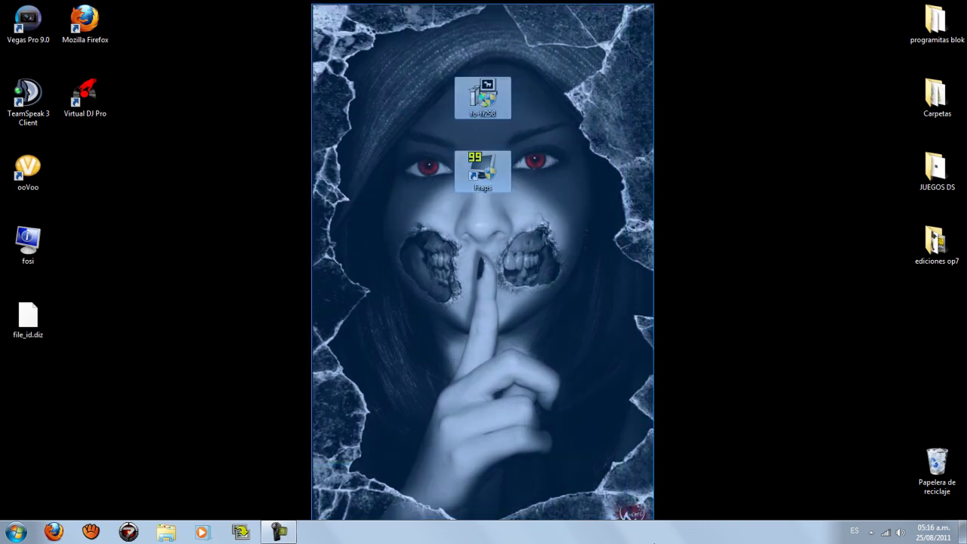
left_click_drag(654, 541, 655, 541)
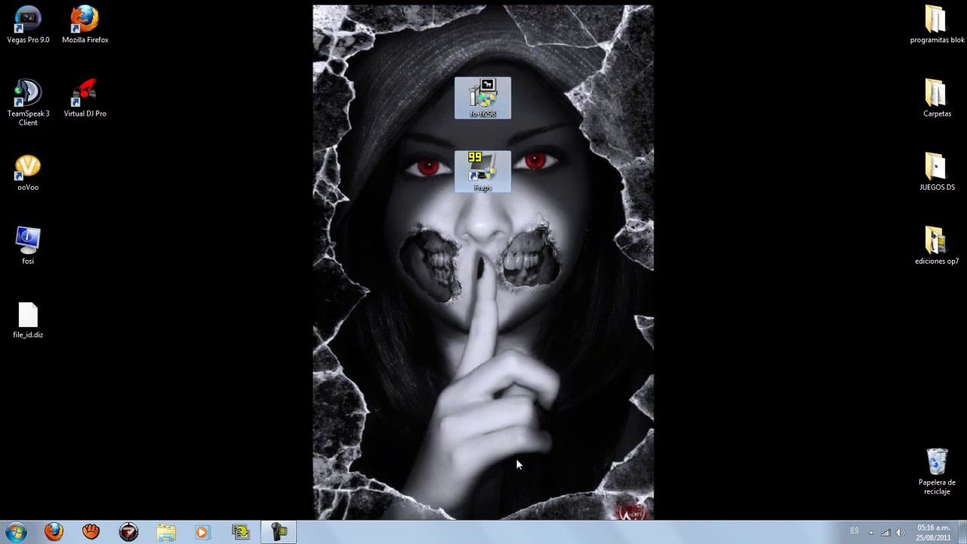
left_click_drag(458, 111, 99, 163)
Step: Dismiss the Windows notification about reduced performance
left_click_drag(312, 6, 654, 541)
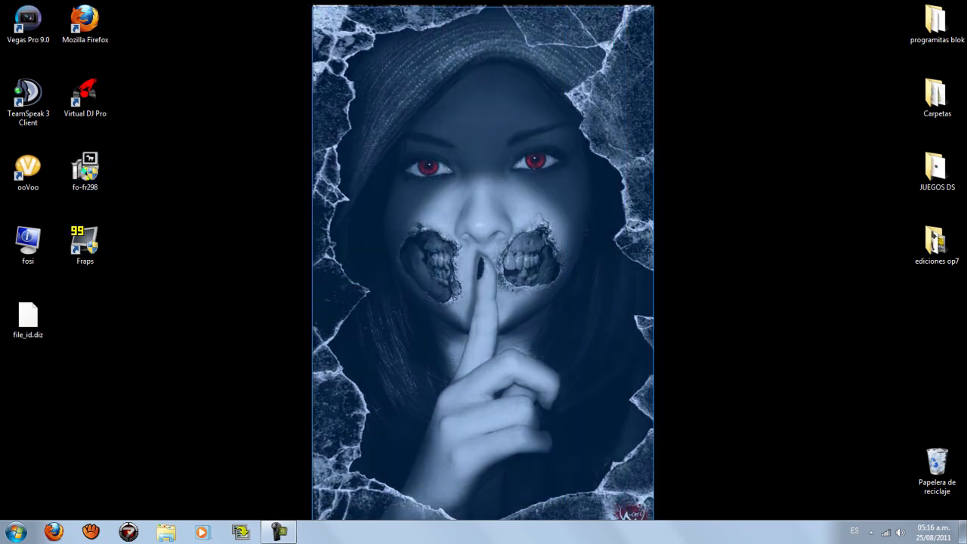
left_click_drag(654, 542, 655, 541)
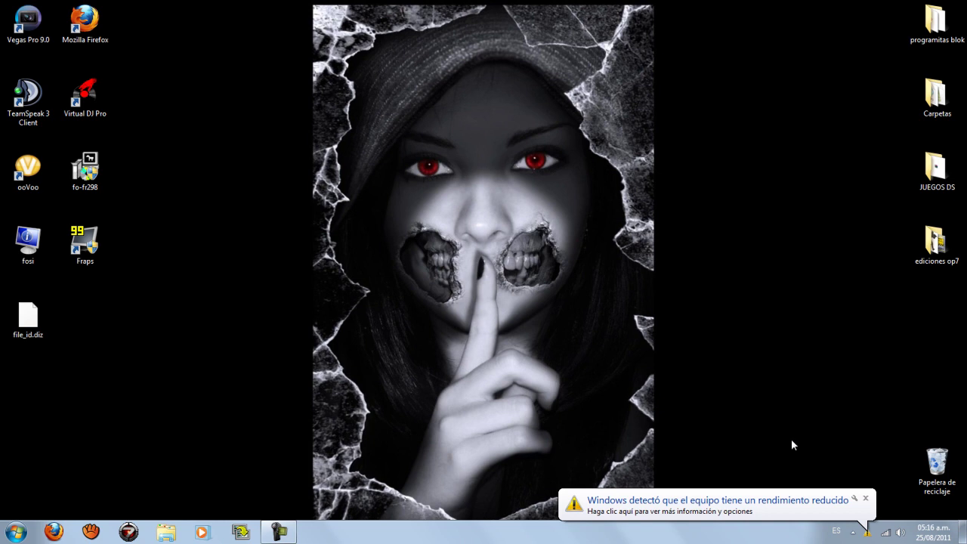
left_click(865, 498)
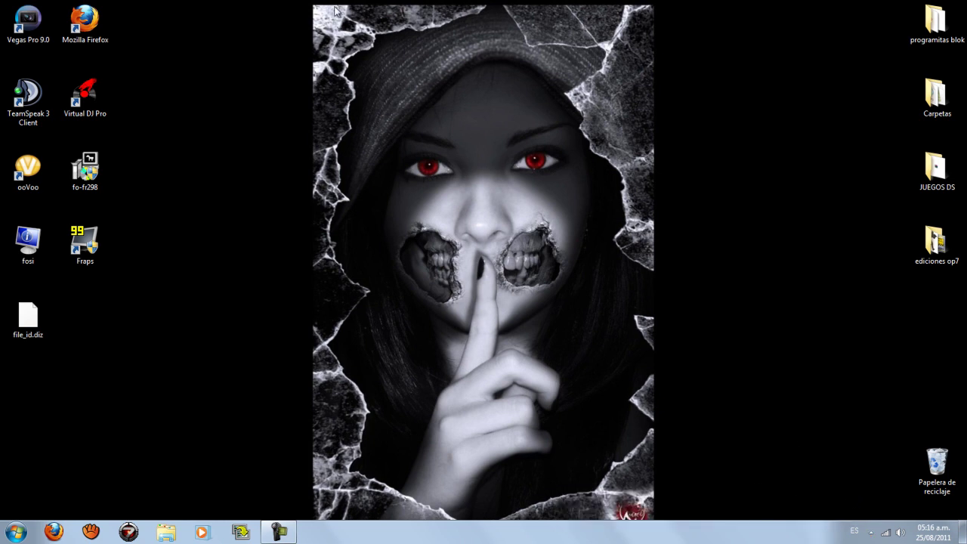
left_click_drag(311, 4, 656, 542)
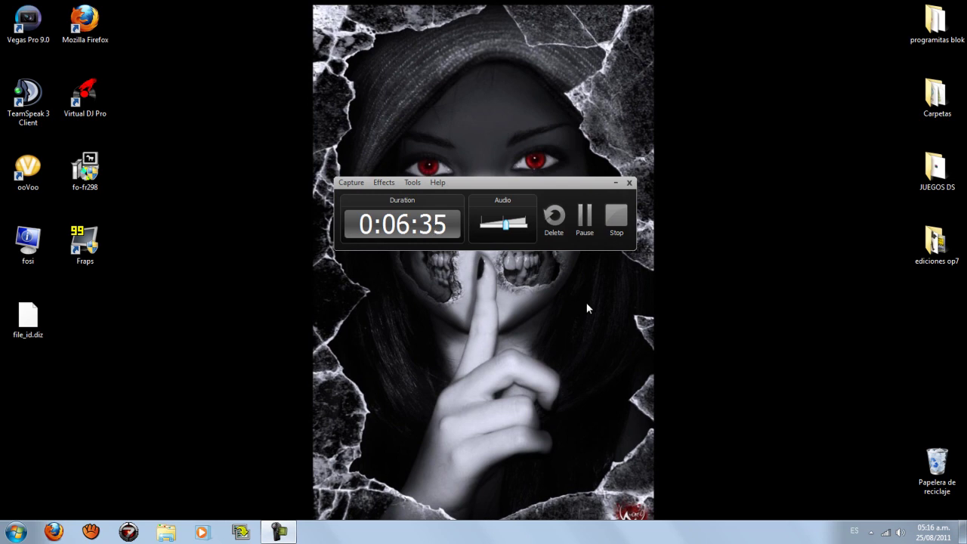